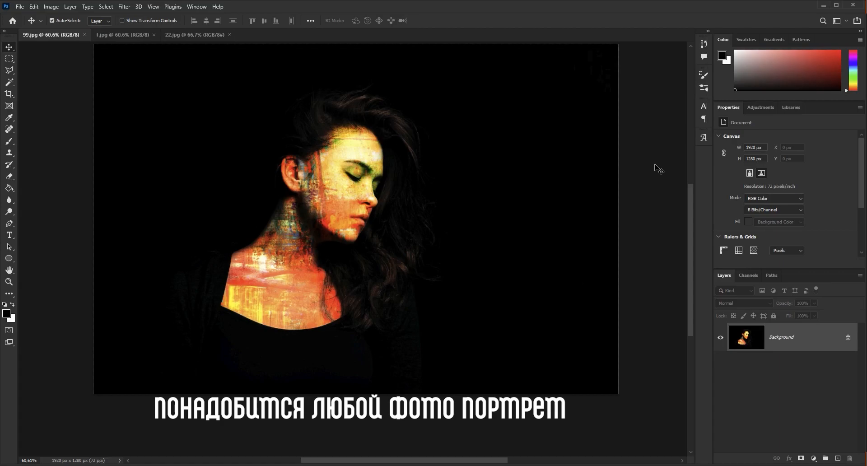
# Duplicate the Background layer of the portrait photo 1.jpg.
pyautogui.click(119, 36)
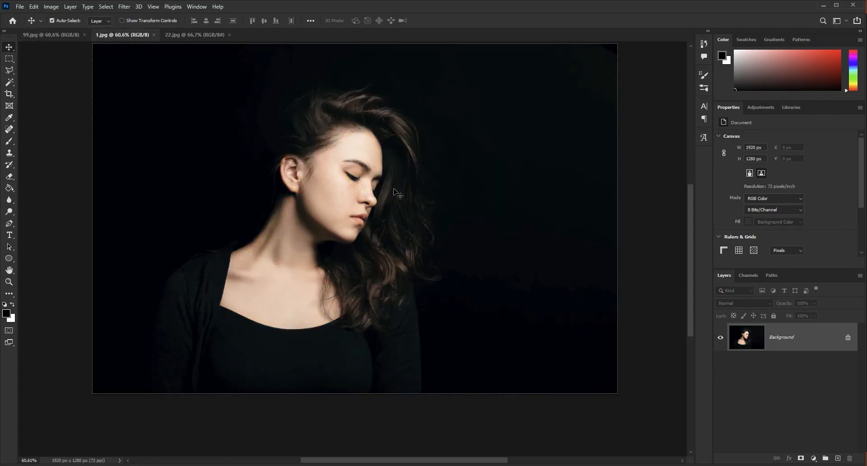
pyautogui.click(197, 37)
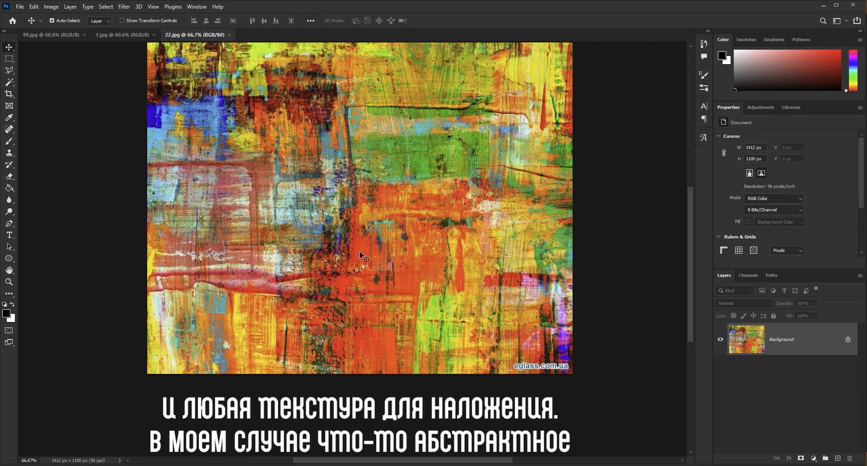
pyautogui.click(116, 35)
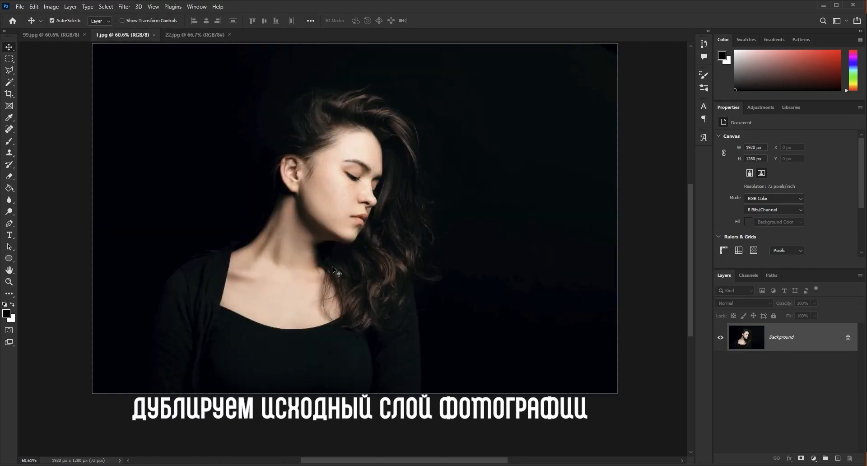
pyautogui.moveTo(827, 333); pyautogui.dragTo(838, 458)
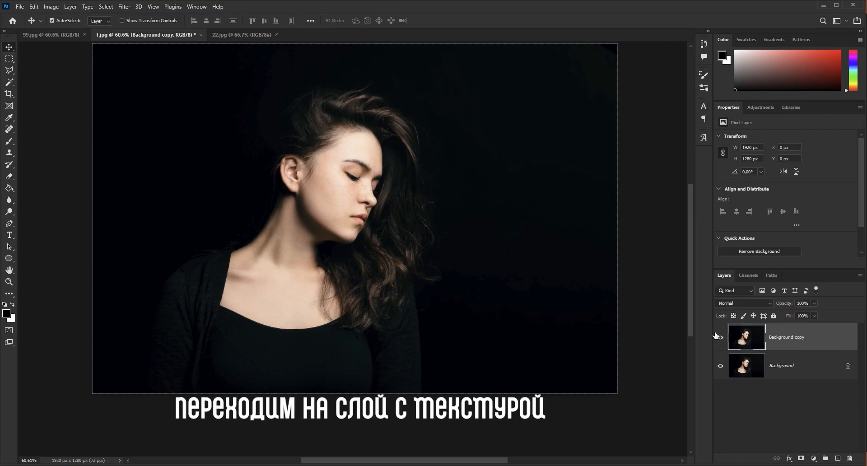
# Bring the abstract texture from 22.jpg into 1.jpg as the uppermost layer and position it over the woman at X 208 px, Y 90 px.
pyautogui.click(237, 36)
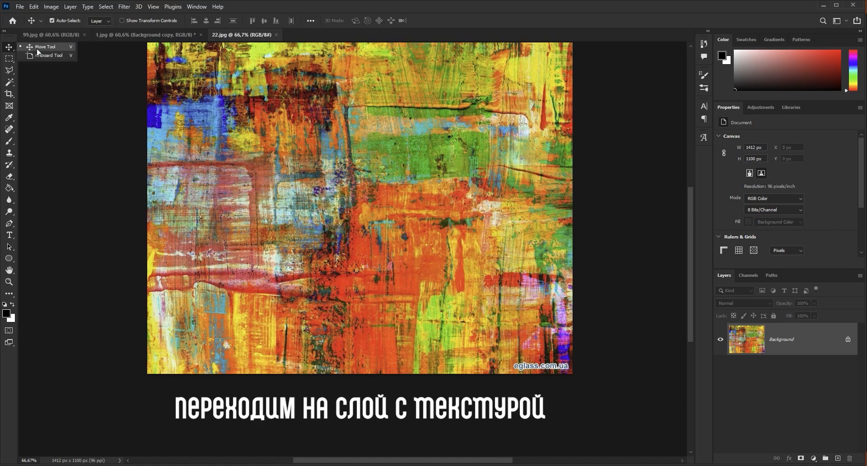
pyautogui.moveTo(369, 257); pyautogui.dragTo(333, 217)
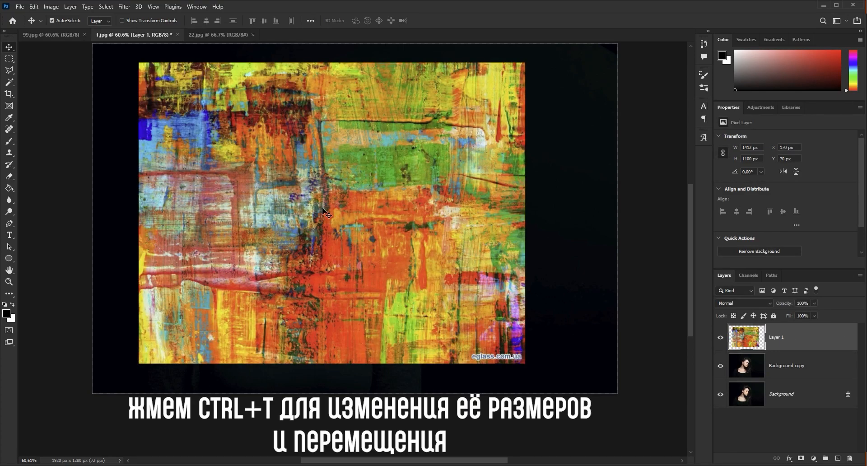
pyautogui.hotkey('ctrl', 't')
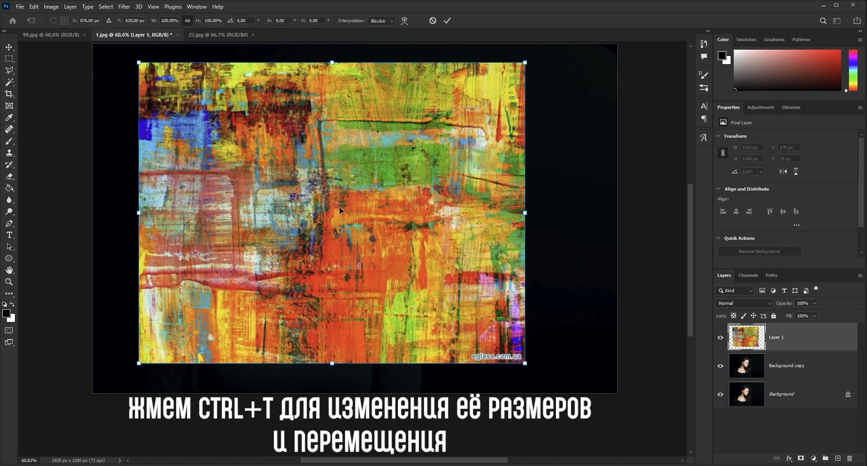
pyautogui.moveTo(339, 210)
pyautogui.mouseDown()
pyautogui.moveTo(379, 244)
pyautogui.moveTo(345, 202)
pyautogui.moveTo(371, 211)
pyautogui.moveTo(354, 207)
pyautogui.moveTo(344, 219)
pyautogui.moveTo(351, 216)
pyautogui.mouseUp()
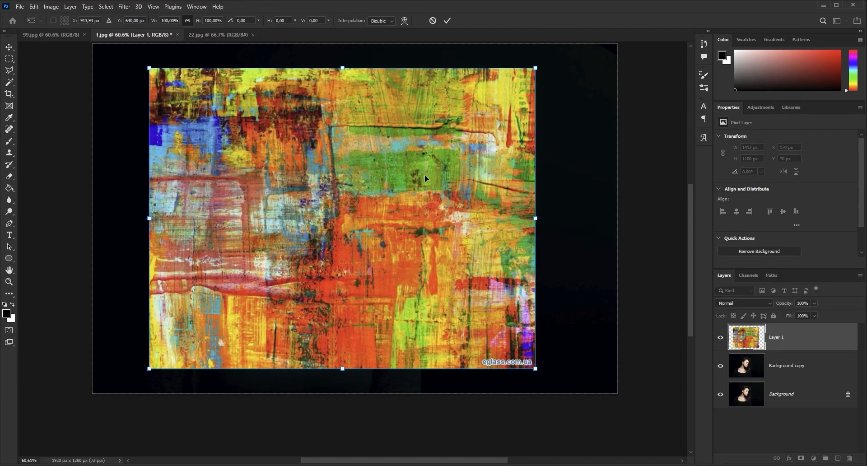
pyautogui.click(447, 21)
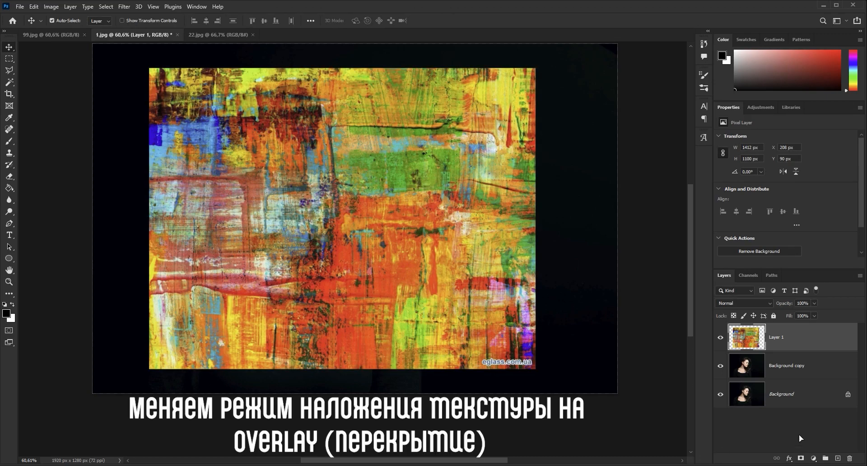
# Set the texture layer's blend mode to Overlay and hide the texture with an inverted, black layer mask.
pyautogui.click(772, 302)
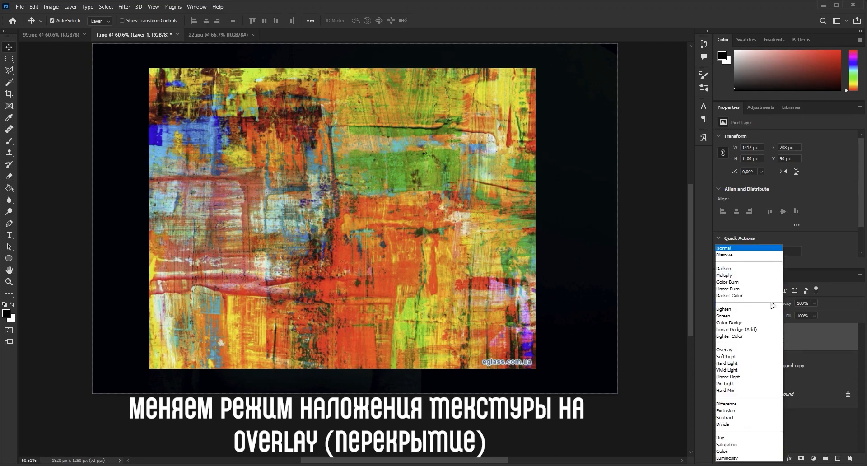
pyautogui.click(753, 351)
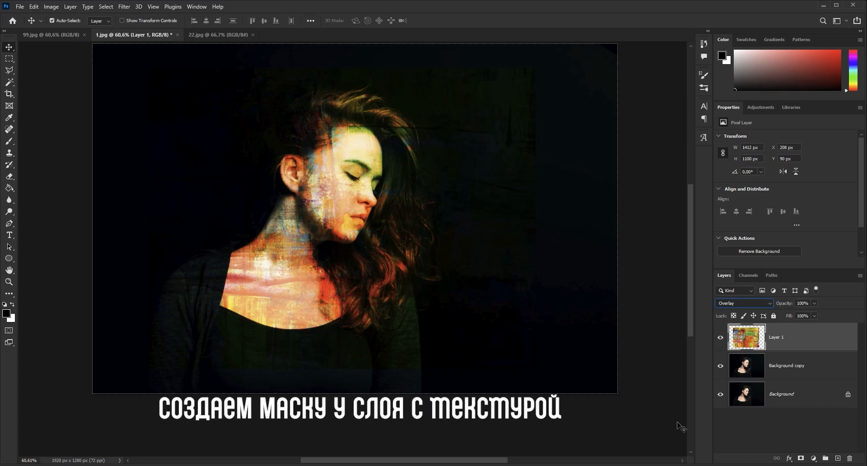
pyautogui.click(802, 458)
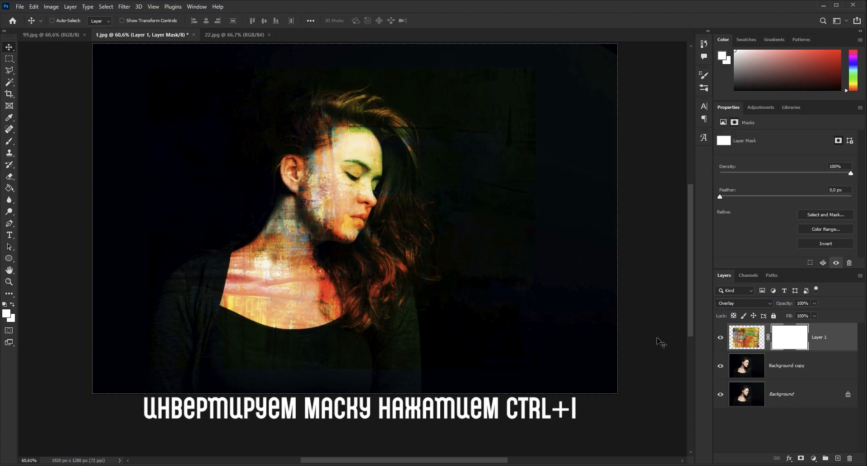
pyautogui.hotkey('ctrl', 'i')
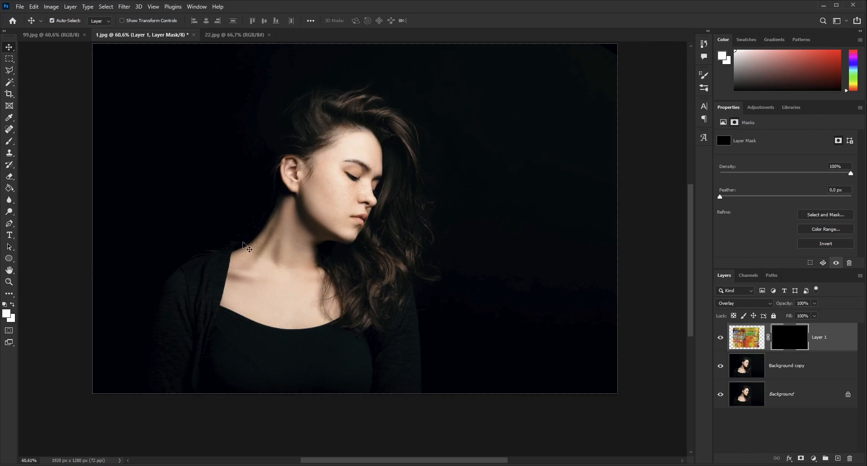
# Set up a Soft Round brush with 0% hardness and white (ffffff) as the foreground color.
pyautogui.click(9, 141)
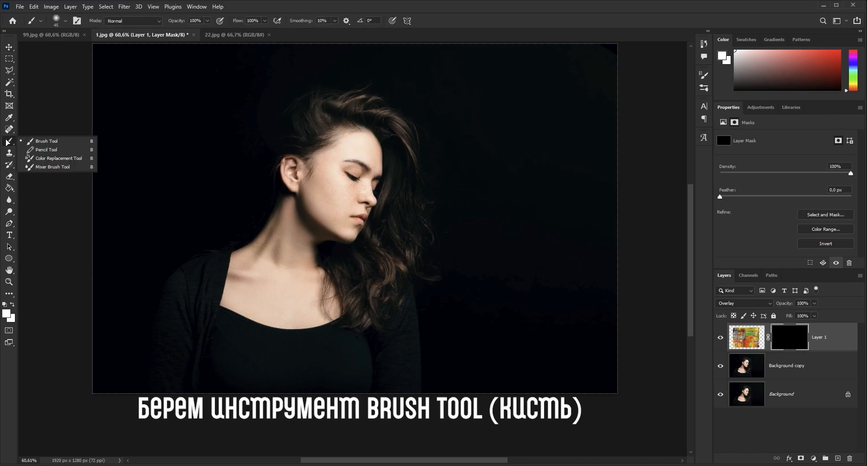
pyautogui.click(71, 143)
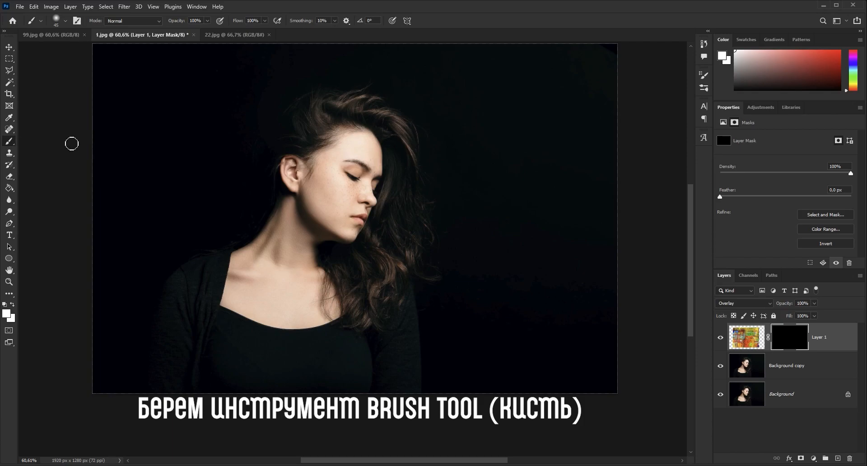
pyautogui.click(65, 21)
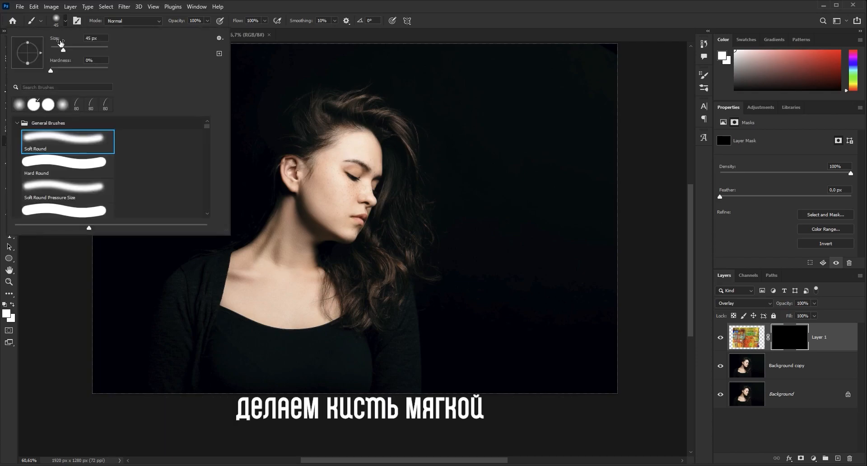
pyautogui.moveTo(51, 73); pyautogui.dragTo(45, 72)
pyautogui.click(289, 37)
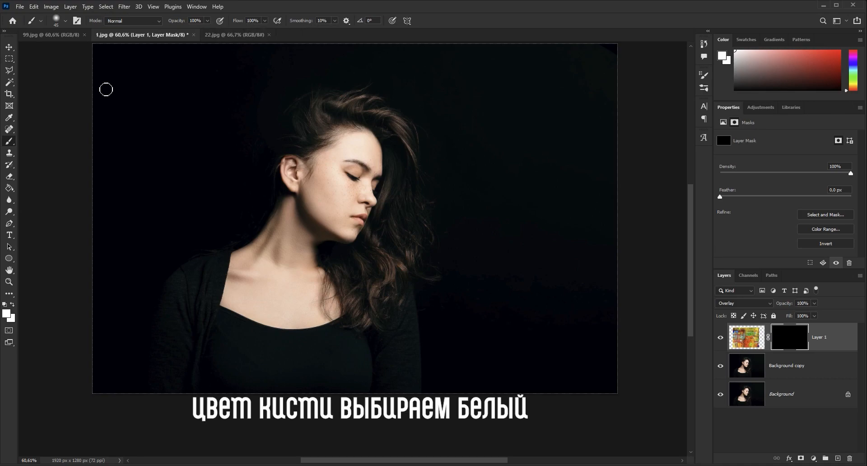
pyautogui.click(6, 314)
pyautogui.moveTo(550, 210); pyautogui.dragTo(490, 118)
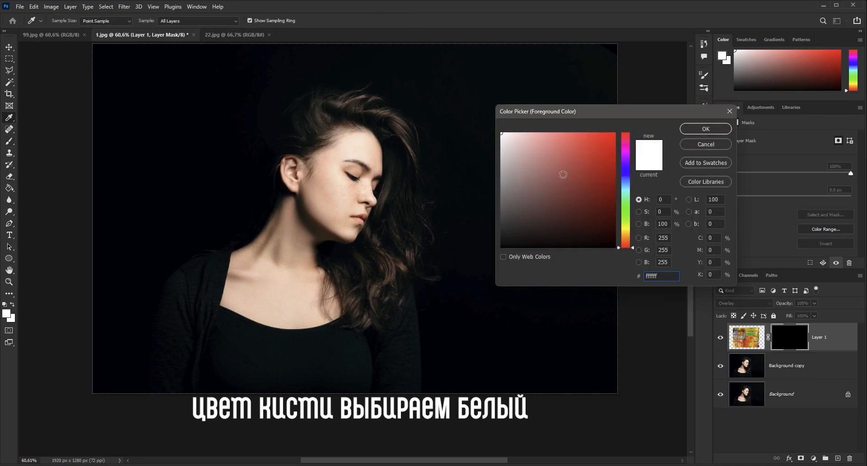
pyautogui.click(692, 130)
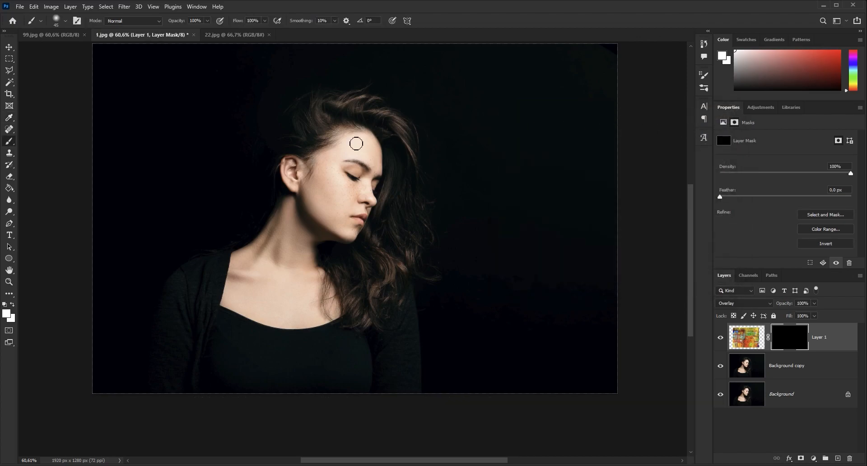
# Paint white on the texture layer's mask over the woman's face and ear, reducing the brush from 50 to 20 px for finer areas.
pyautogui.scroll(3, 357, 144)
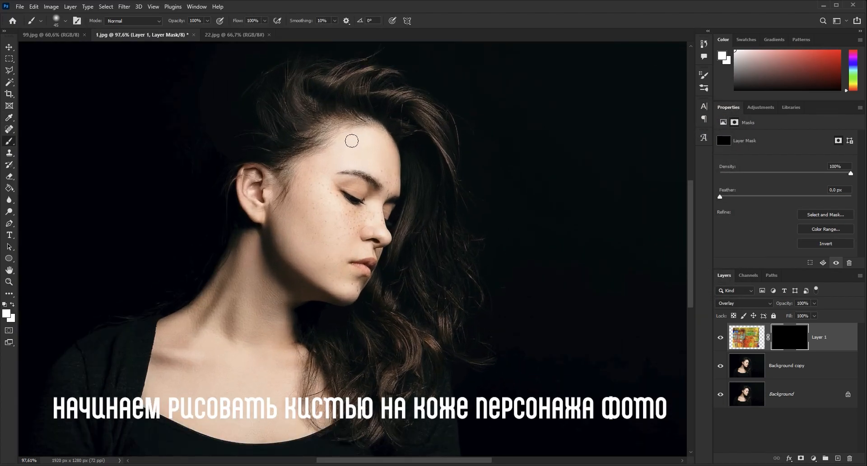
pyautogui.scroll(2, 352, 141)
pyautogui.moveTo(327, 123)
pyautogui.mouseDown()
pyautogui.moveTo(308, 122)
pyautogui.moveTo(352, 113)
pyautogui.moveTo(381, 170)
pyautogui.mouseUp()
pyautogui.press('[')
pyautogui.press('[')
pyautogui.press('[')
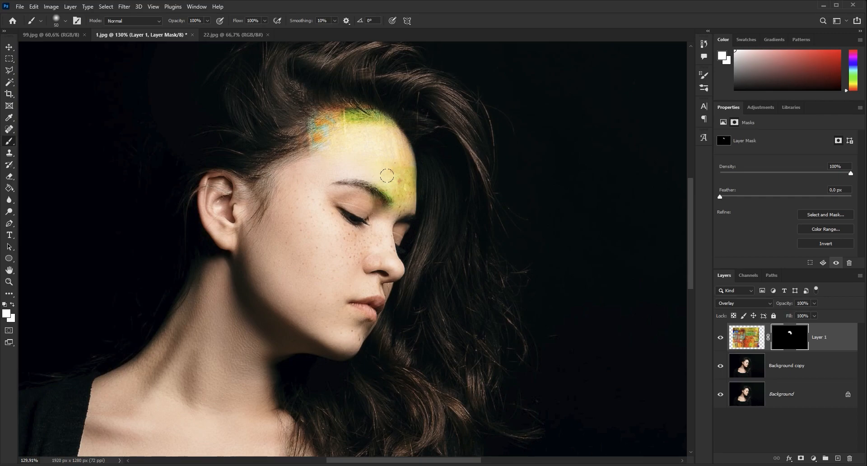
pyautogui.moveTo(328, 155)
pyautogui.mouseDown()
pyautogui.moveTo(268, 174)
pyautogui.moveTo(291, 168)
pyautogui.moveTo(255, 192)
pyautogui.moveTo(249, 228)
pyautogui.moveTo(285, 195)
pyautogui.moveTo(275, 217)
pyautogui.moveTo(297, 180)
pyautogui.moveTo(301, 200)
pyautogui.moveTo(333, 189)
pyautogui.moveTo(382, 216)
pyautogui.moveTo(381, 230)
pyautogui.moveTo(392, 220)
pyautogui.moveTo(373, 231)
pyautogui.moveTo(408, 229)
pyautogui.moveTo(380, 238)
pyautogui.moveTo(353, 233)
pyautogui.moveTo(327, 201)
pyautogui.moveTo(325, 209)
pyautogui.moveTo(380, 248)
pyautogui.mouseUp()
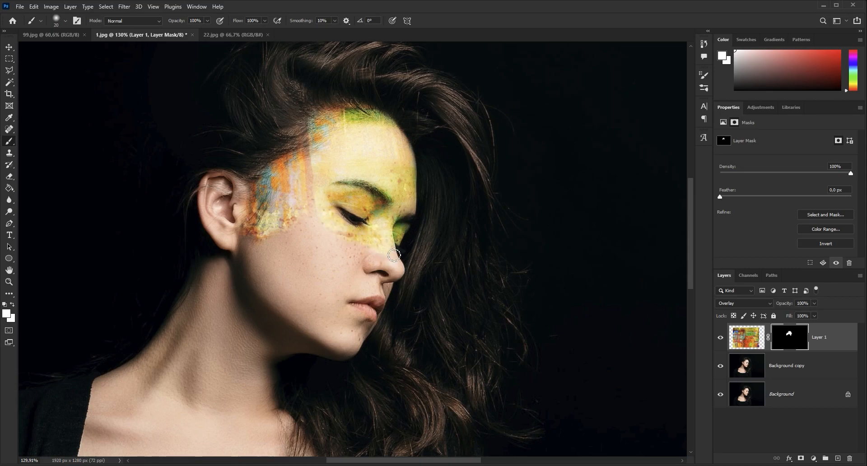
pyautogui.moveTo(401, 276)
pyautogui.mouseDown()
pyautogui.moveTo(380, 301)
pyautogui.moveTo(351, 256)
pyautogui.moveTo(357, 252)
pyautogui.moveTo(296, 245)
pyautogui.moveTo(326, 257)
pyautogui.moveTo(349, 252)
pyautogui.moveTo(303, 191)
pyautogui.moveTo(253, 229)
pyautogui.moveTo(248, 240)
pyautogui.moveTo(280, 270)
pyautogui.moveTo(349, 286)
pyautogui.moveTo(326, 288)
pyautogui.moveTo(351, 319)
pyautogui.moveTo(336, 338)
pyautogui.moveTo(326, 334)
pyautogui.moveTo(247, 279)
pyautogui.moveTo(236, 234)
pyautogui.moveTo(211, 209)
pyautogui.moveTo(202, 180)
pyautogui.moveTo(227, 210)
pyautogui.mouseUp()
# Paint white on the mask over the neck, shoulders and chest, enlarging the brush from 60 to 100 px.
pyautogui.press(']')
pyautogui.press(']')
pyautogui.press(']')
pyautogui.moveTo(231, 257)
pyautogui.mouseDown()
pyautogui.moveTo(187, 294)
pyautogui.moveTo(192, 276)
pyautogui.moveTo(169, 332)
pyautogui.moveTo(205, 289)
pyautogui.moveTo(213, 308)
pyautogui.moveTo(234, 294)
pyautogui.mouseUp()
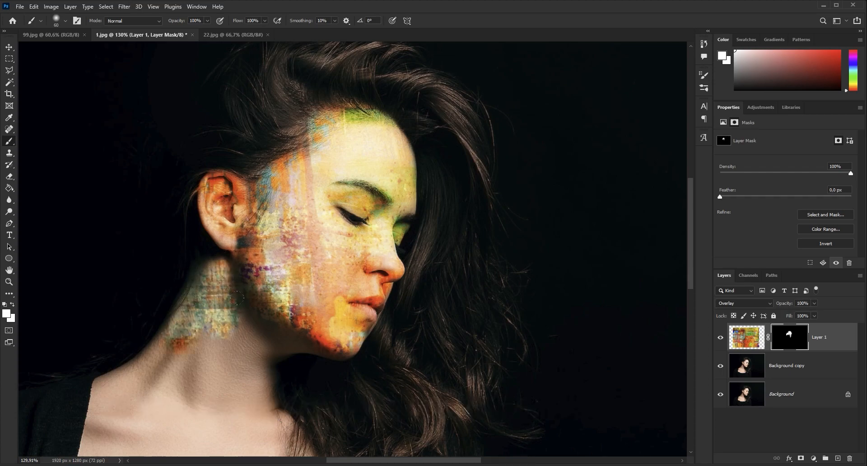
pyautogui.moveTo(286, 327)
pyautogui.mouseDown()
pyautogui.moveTo(333, 339)
pyautogui.moveTo(253, 336)
pyautogui.moveTo(231, 362)
pyautogui.mouseUp()
pyautogui.scroll(-6, 240, 332)
pyautogui.moveTo(242, 328)
pyautogui.mouseDown()
pyautogui.moveTo(282, 300)
pyautogui.moveTo(333, 221)
pyautogui.moveTo(321, 217)
pyautogui.moveTo(255, 259)
pyautogui.moveTo(274, 217)
pyautogui.moveTo(229, 251)
pyautogui.moveTo(222, 300)
pyautogui.moveTo(266, 321)
pyautogui.moveTo(333, 328)
pyautogui.moveTo(318, 313)
pyautogui.moveTo(331, 273)
pyautogui.moveTo(317, 255)
pyautogui.moveTo(324, 227)
pyautogui.moveTo(341, 223)
pyautogui.moveTo(315, 228)
pyautogui.moveTo(303, 261)
pyautogui.moveTo(314, 297)
pyautogui.moveTo(303, 300)
pyautogui.moveTo(273, 257)
pyautogui.moveTo(246, 277)
pyautogui.mouseUp()
pyautogui.press(']')
pyautogui.click(325, 323)
pyautogui.press(']')
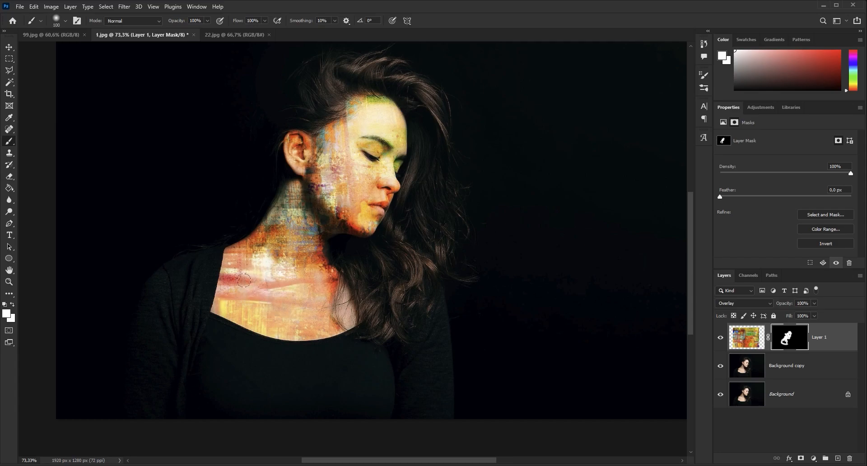
# Reveal the texture on the remaining chest skin beside the hair by painting the mask with a smaller white brush.
pyautogui.press('[')
pyautogui.press('[')
pyautogui.press('[')
pyautogui.press('[')
pyautogui.press('[')
pyautogui.press('[')
pyautogui.click(350, 321)
pyautogui.moveTo(350, 321); pyautogui.dragTo(345, 295)
pyautogui.press('[')
pyautogui.press('[')
pyautogui.press('[')
pyautogui.press('[')
pyautogui.press(']')
pyautogui.press(']')
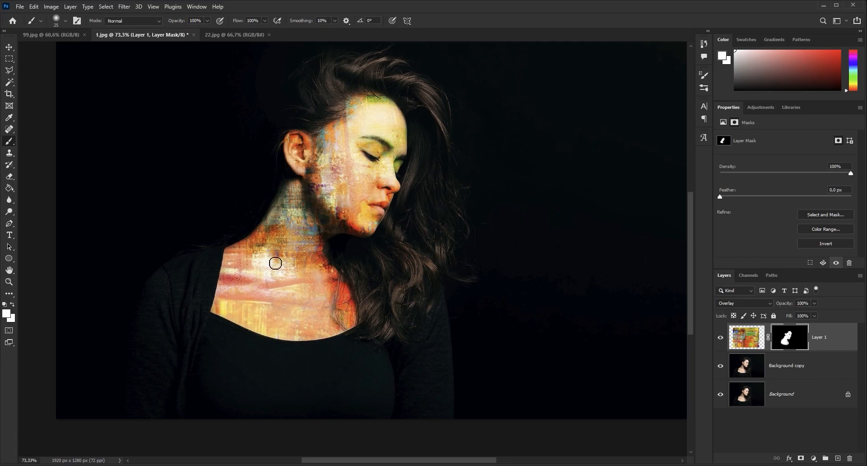
# Touch up the mask over the face near the eye with a 70 px white brush.
pyautogui.press(']')
pyautogui.press(']')
pyautogui.press(']')
pyautogui.press(']')
pyautogui.press(']')
pyautogui.scroll(-3, 318, 221)
pyautogui.moveTo(351, 170)
pyautogui.mouseDown()
pyautogui.moveTo(344, 177)
pyautogui.moveTo(344, 166)
pyautogui.mouseUp()
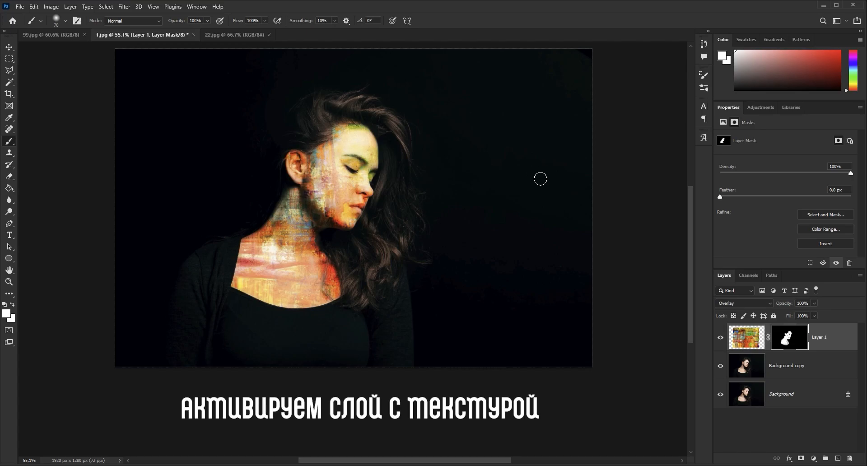
# Add a Levels adjustment layer above the texture layer with input levels 8, 0.69 and 235.
pyautogui.click(752, 343)
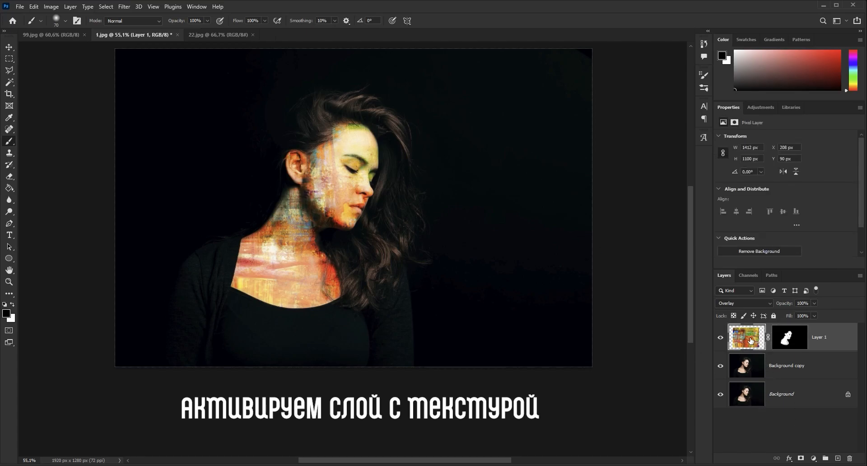
pyautogui.click(814, 459)
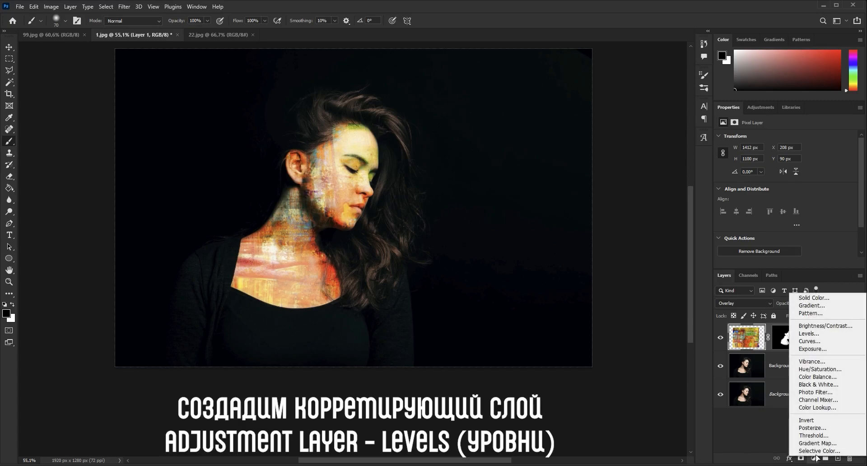
pyautogui.click(808, 334)
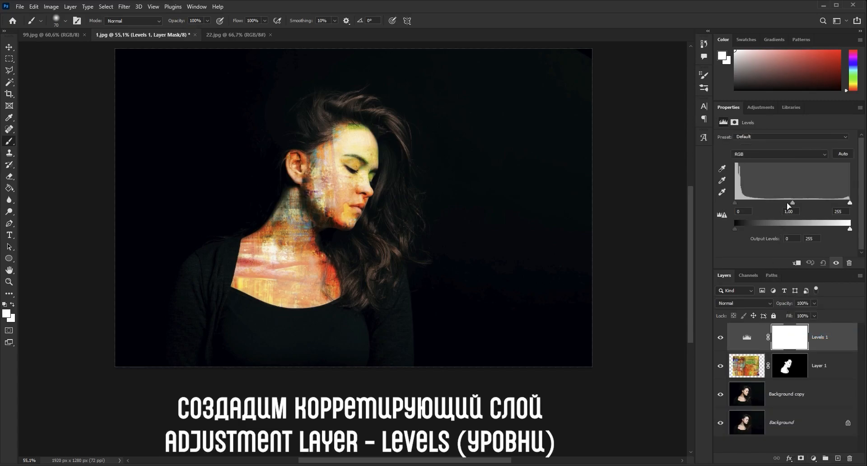
pyautogui.moveTo(793, 202); pyautogui.dragTo(841, 203)
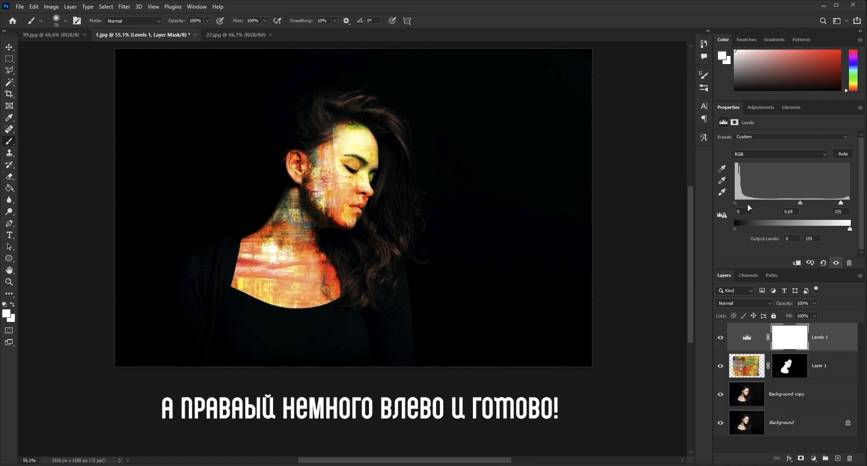
pyautogui.moveTo(736, 202); pyautogui.dragTo(742, 203)
pyautogui.press('v')
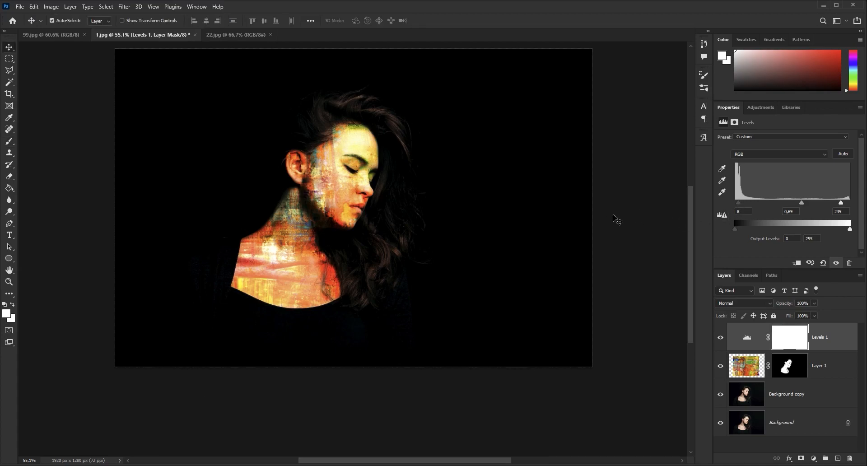